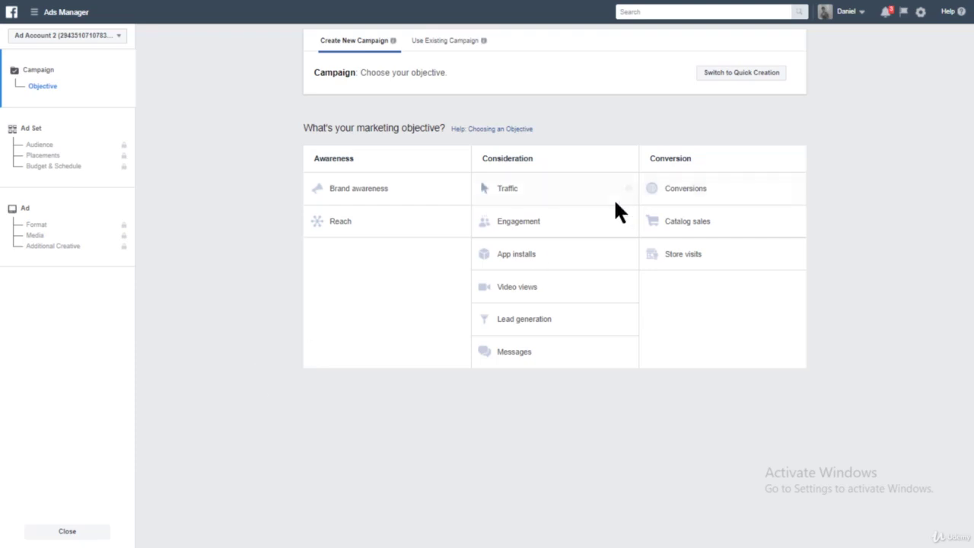
- Choose the Engagement objective with Page likes for the new campaign
click(554, 223)
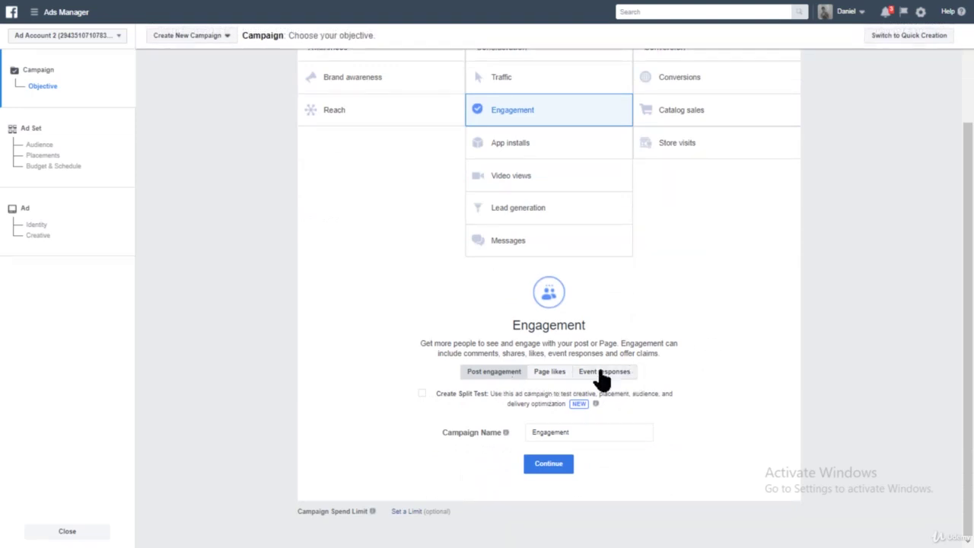
click(538, 376)
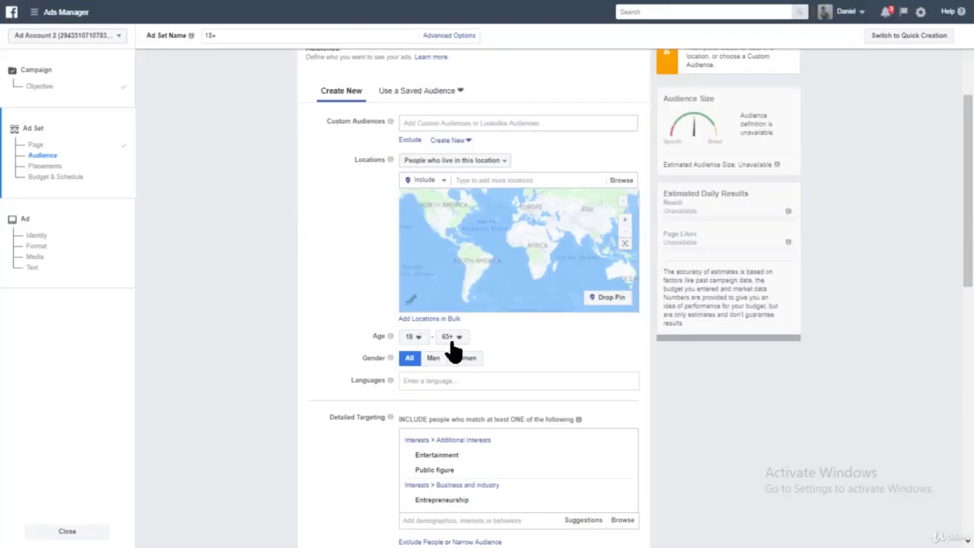
- Set the audience's maximum age to 30 for an 18–30 range
click(402, 427)
scroll(454, 404, up, 5)
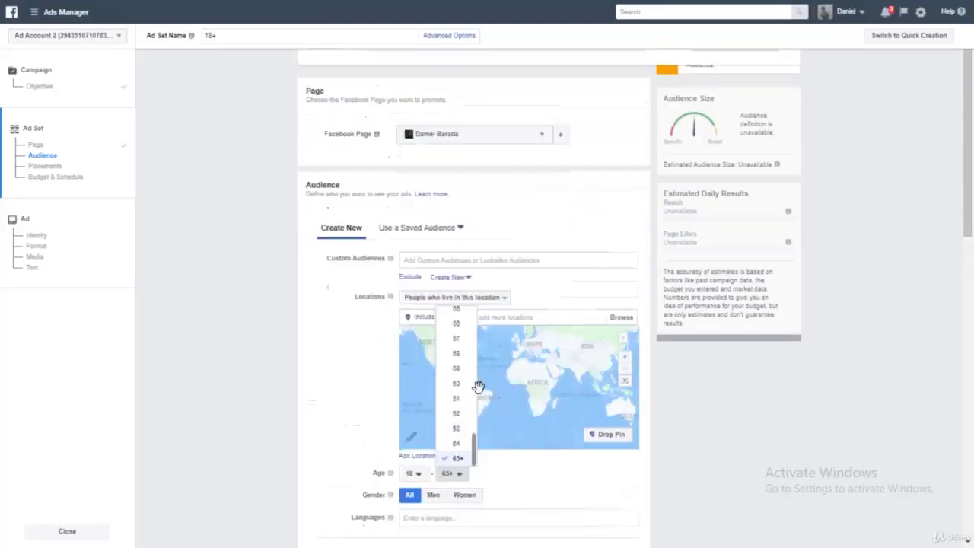
scroll(392, 153, up, 5)
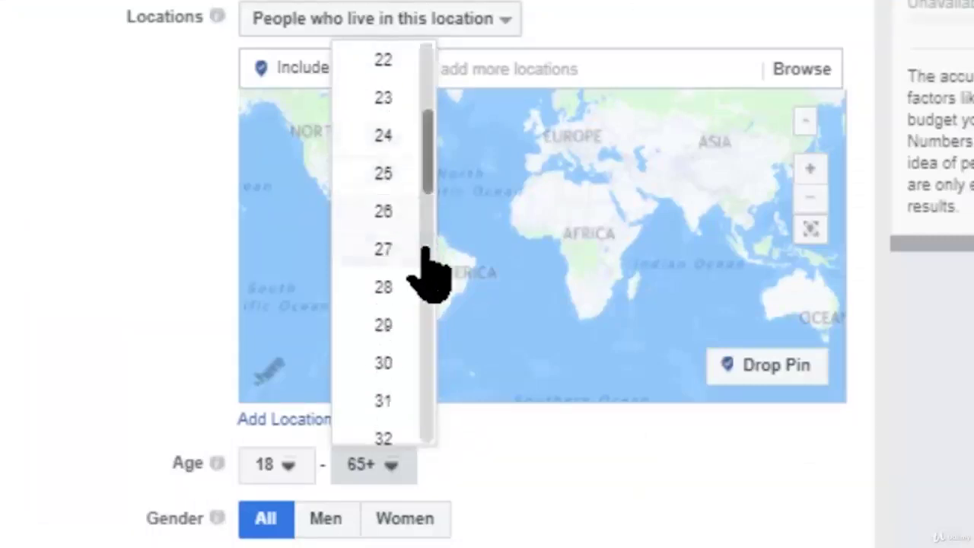
click(383, 363)
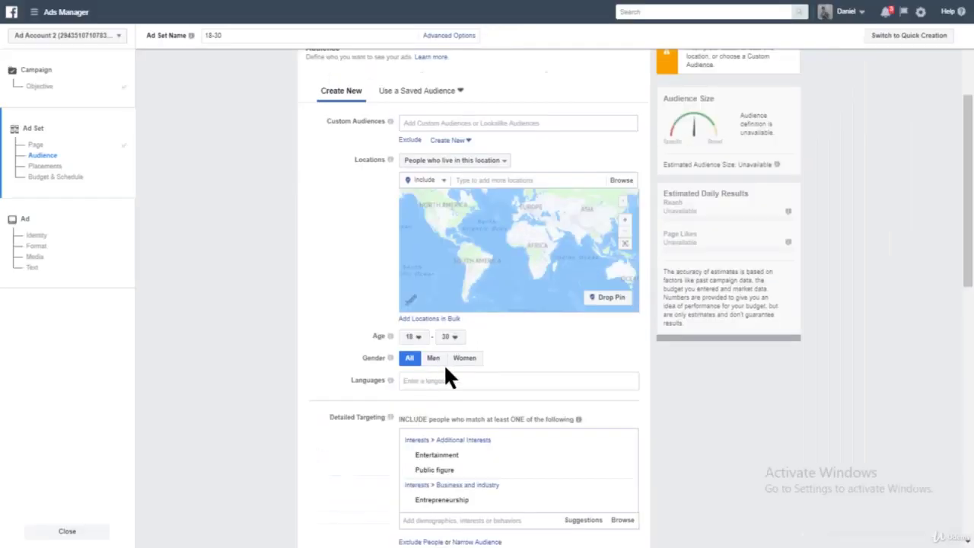
click(523, 183)
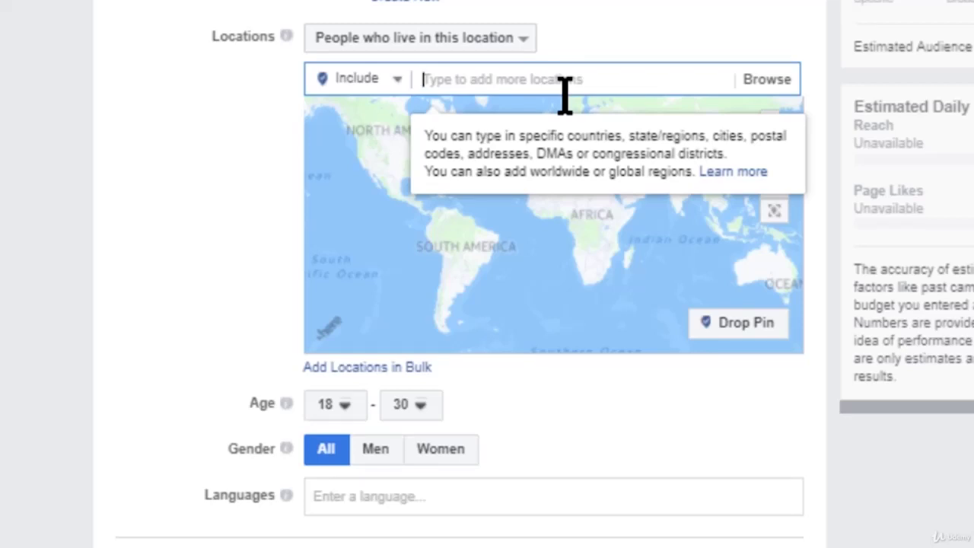
- Add India, Egypt, Indonesia, Malaysia, Pakistan, Philippines, Turkey and Saudi Arabia as locations
text(i)
text(egypt)
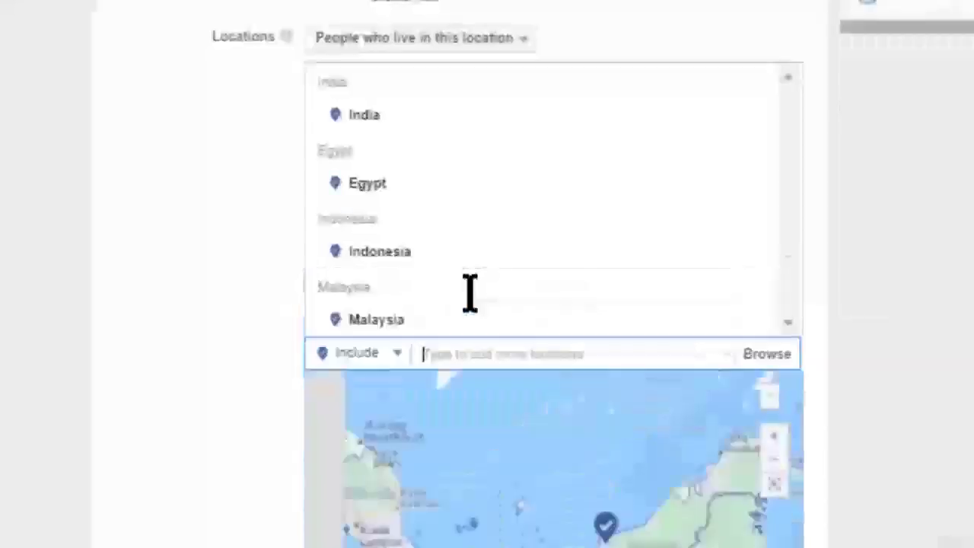
text(ira)
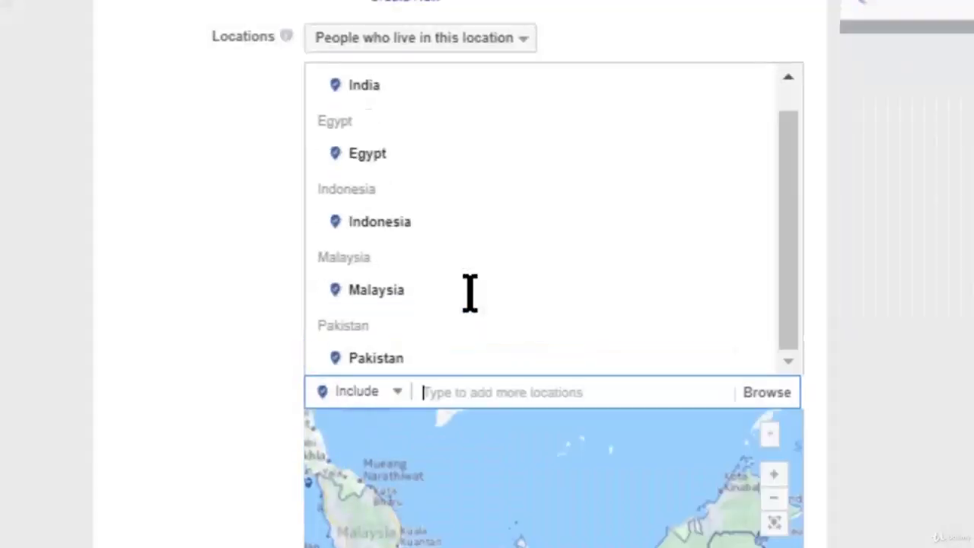
text(phil)
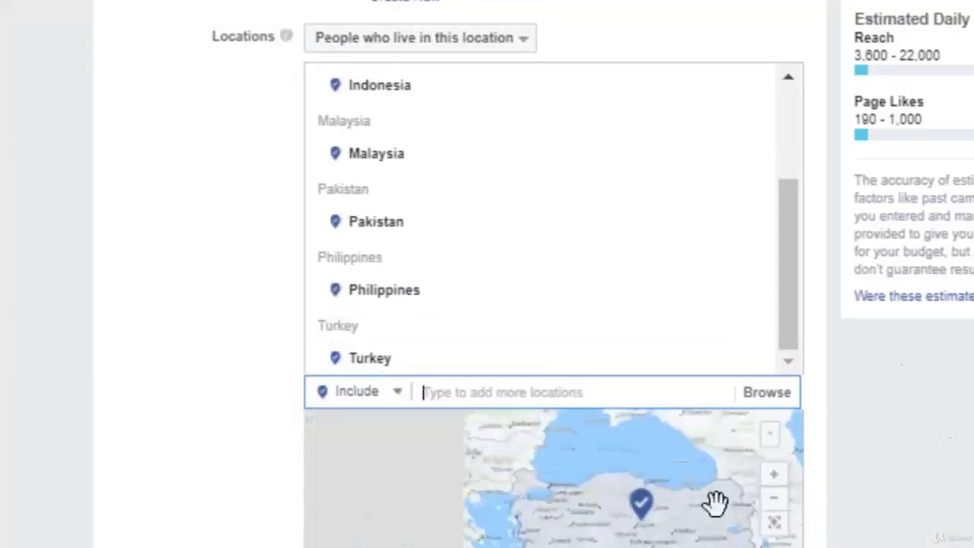
text(saudi arabia)
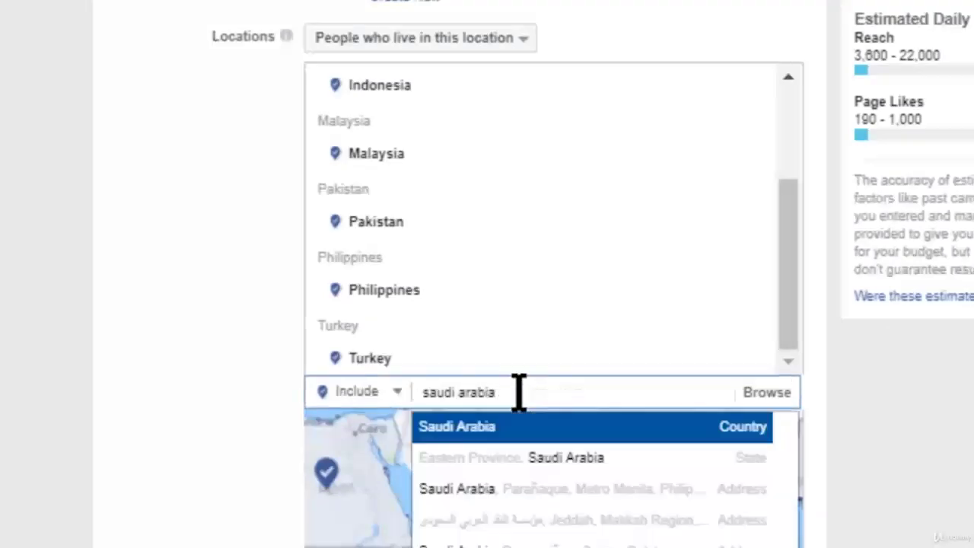
key(Return)
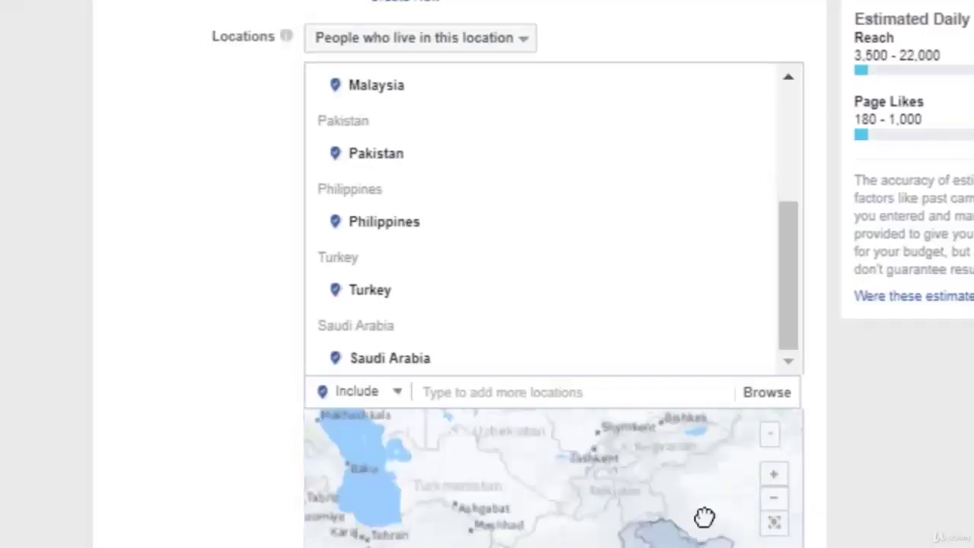
scroll(681, 211, up, 5)
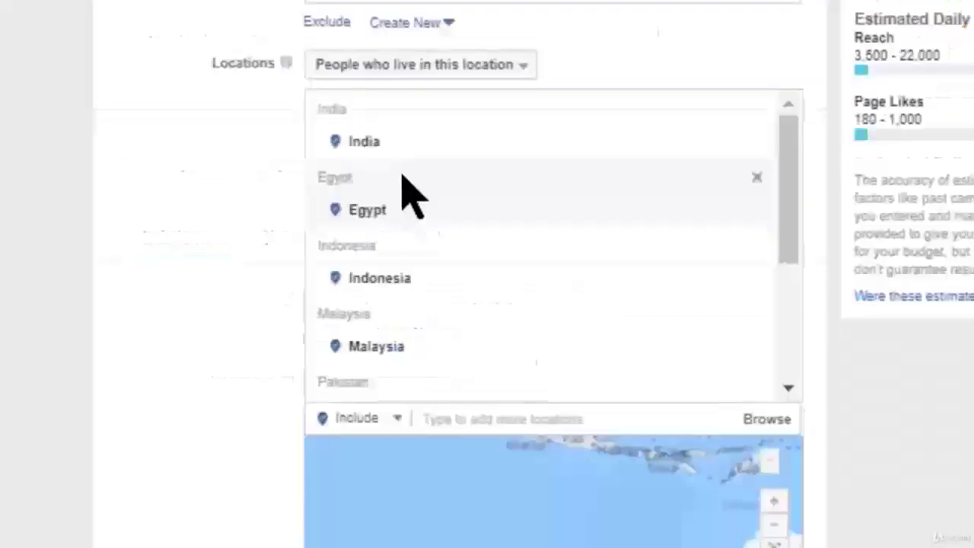
scroll(769, 251, down, 3)
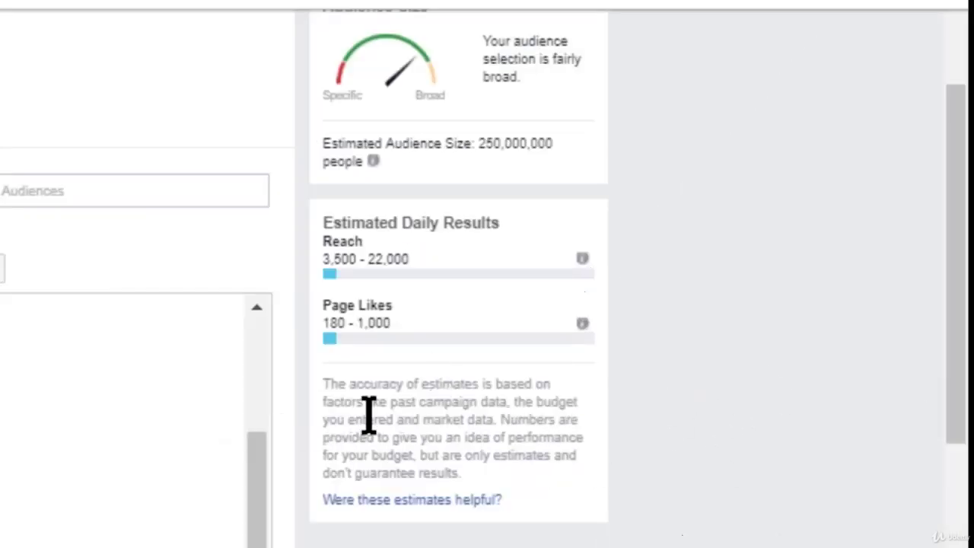
triple_click(446, 331)
click(373, 326)
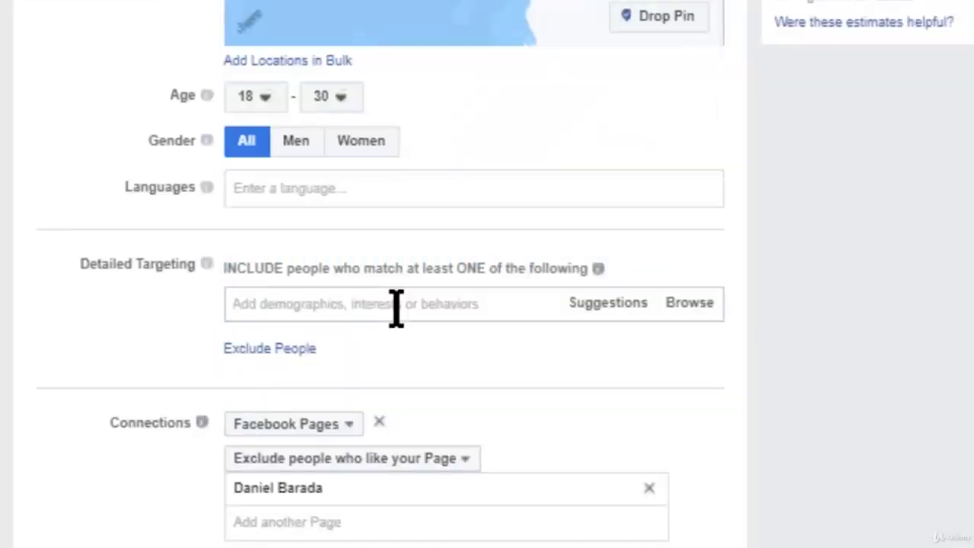
- Add fitness and health interests: Physical fitness, Physical exercise, Health & wellness, Healthy food, Healthy Habits
click(396, 309)
text(fitness)
click(347, 346)
click(366, 420)
click(347, 454)
click(350, 529)
scroll(689, 323, down, 5)
click(365, 197)
click(366, 229)
click(631, 303)
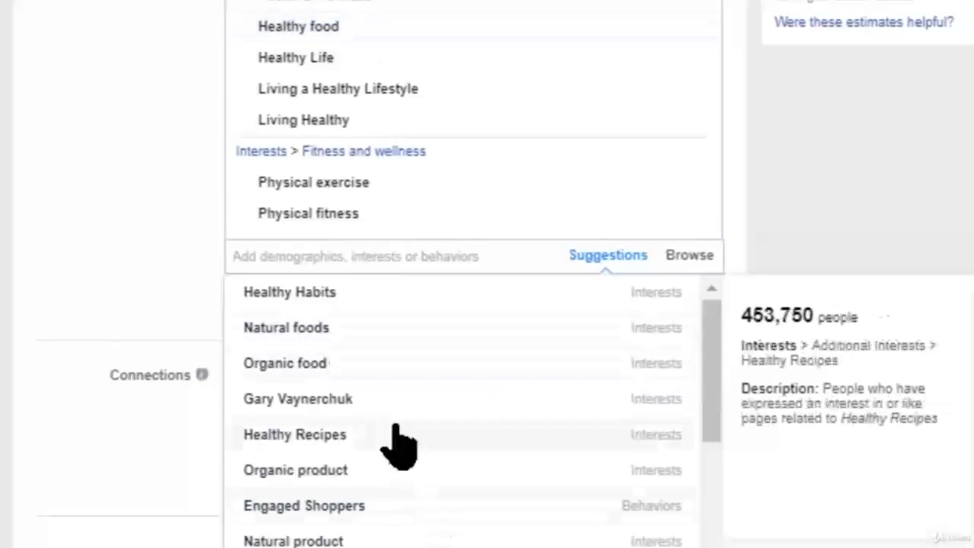
click(670, 292)
click(92, 113)
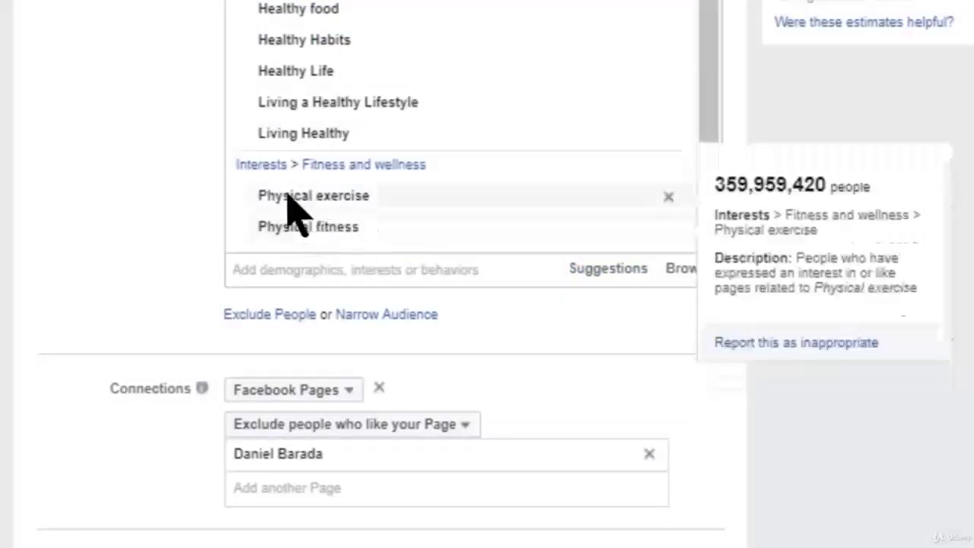
- Add Bodybuilding, Dieting, Gyms, Nutrition, Meditation and Yoga from the Fitness and wellness category
mouse_move(370, 242)
mouse_move(370, 182)
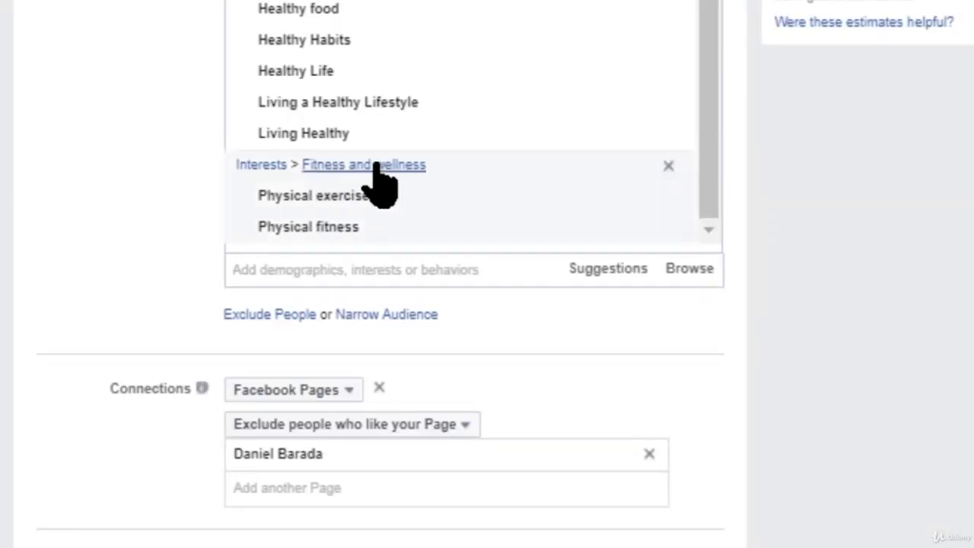
click(373, 169)
scroll(842, 289, down, 3)
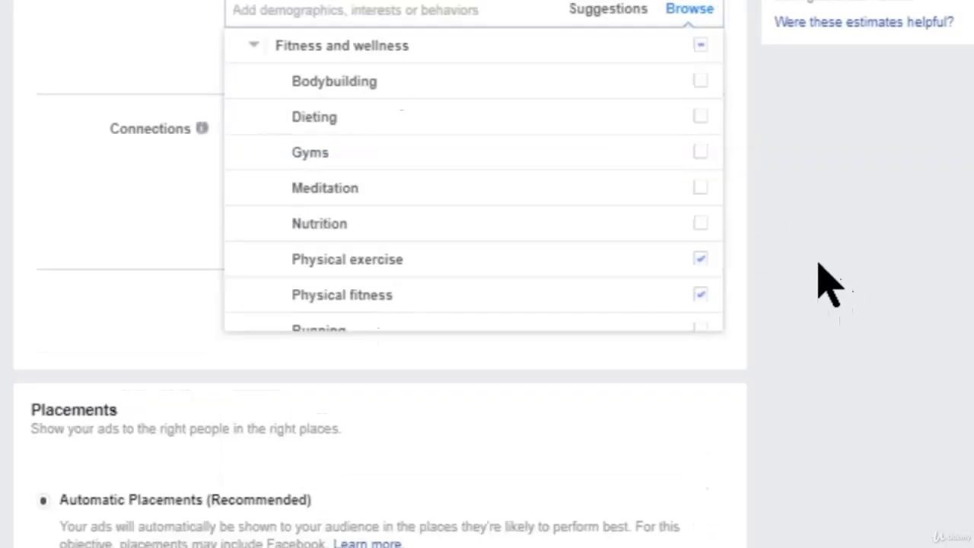
click(450, 85)
click(700, 116)
click(700, 151)
click(701, 224)
click(701, 187)
scroll(936, 221, up, 3)
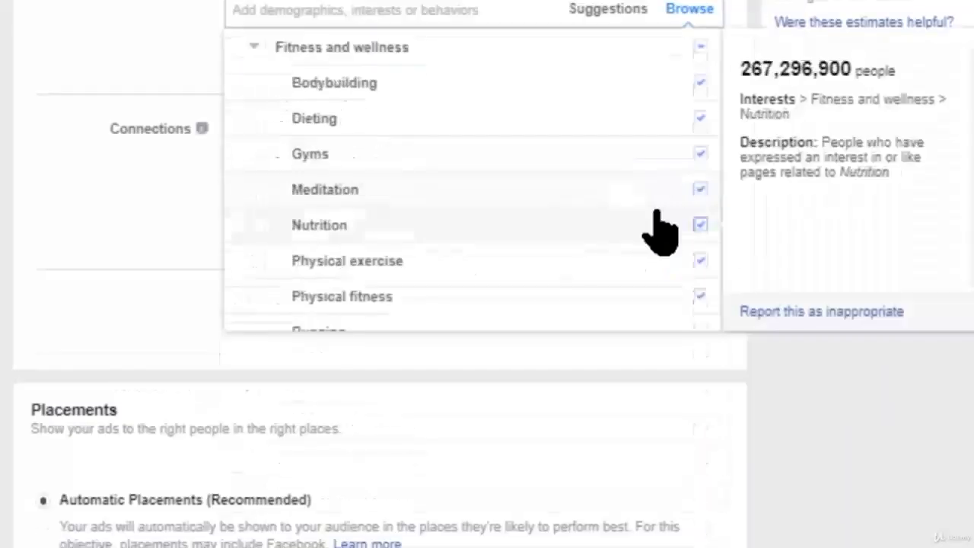
scroll(698, 76, down, 3)
click(701, 52)
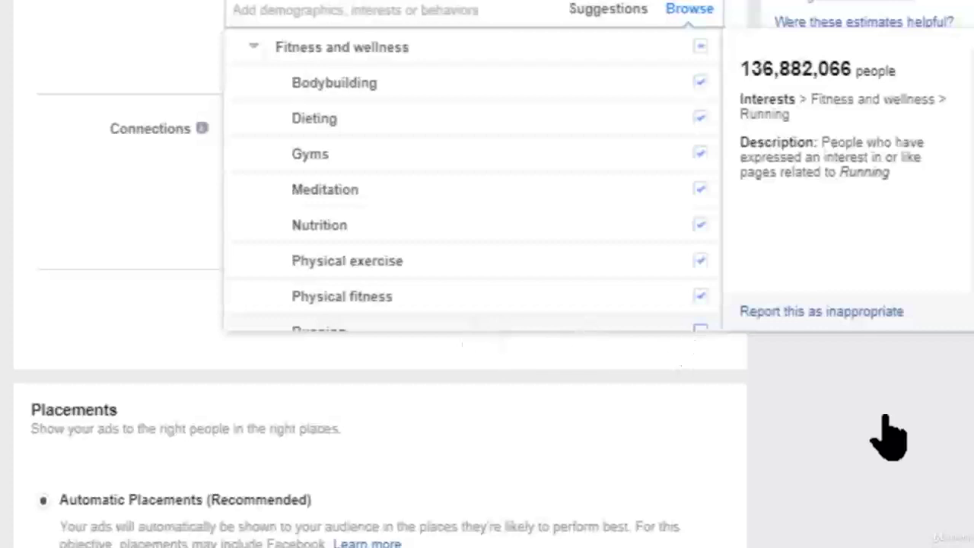
key(Escape)
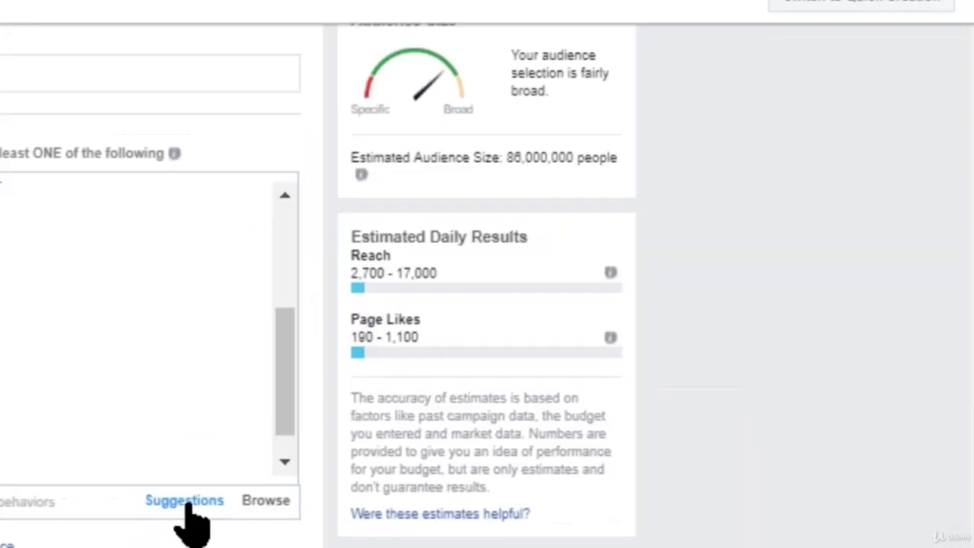
- Add suggested interests Weight training, Marathons, 5K run, Running club, Trail running, Nike Running
click(187, 502)
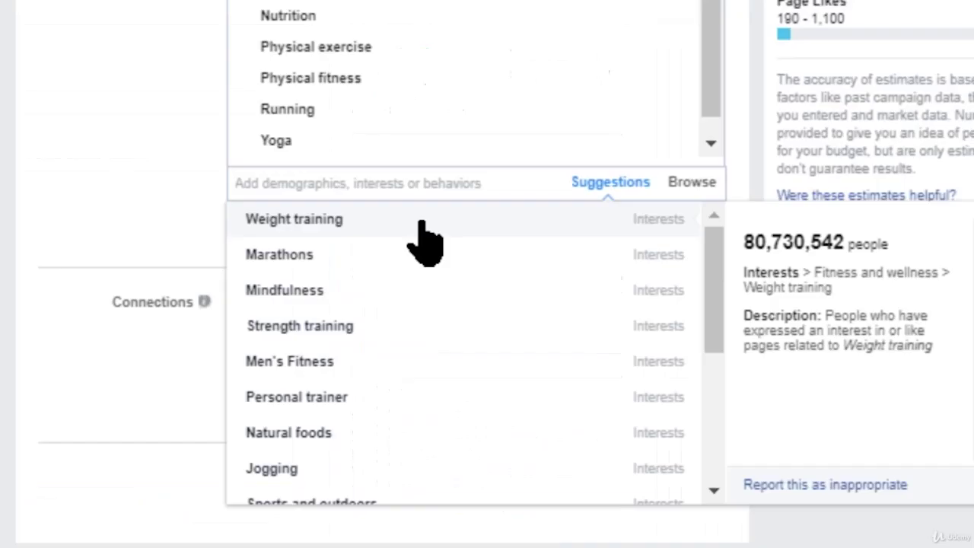
click(424, 222)
click(300, 222)
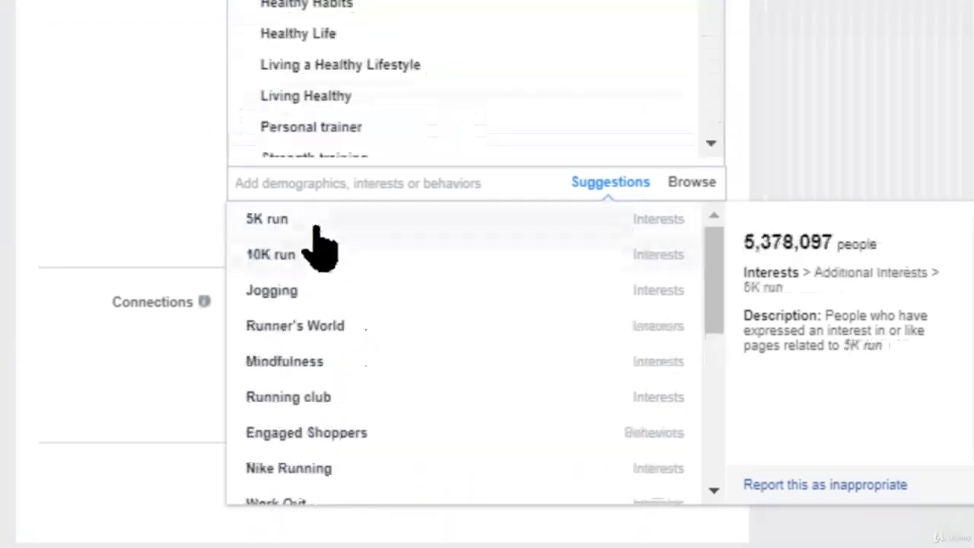
click(313, 225)
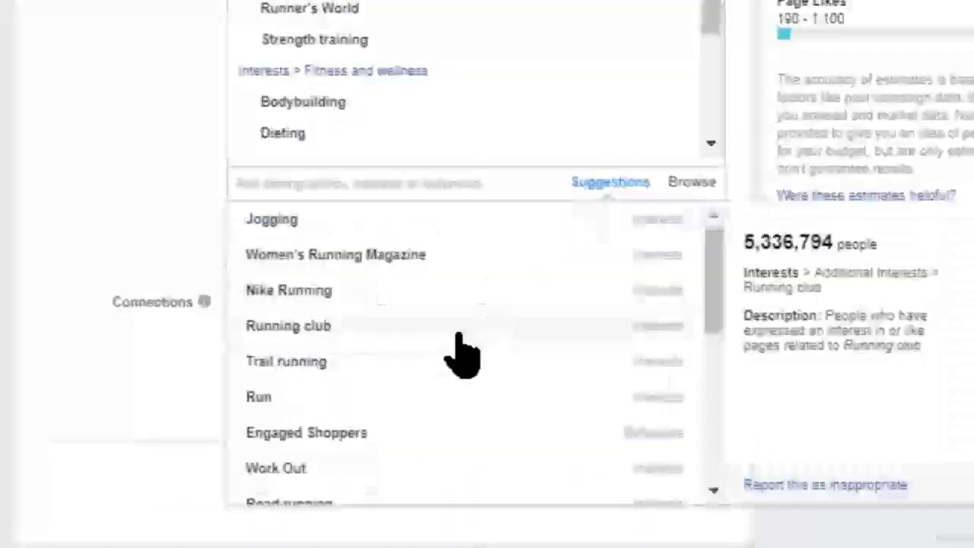
click(426, 329)
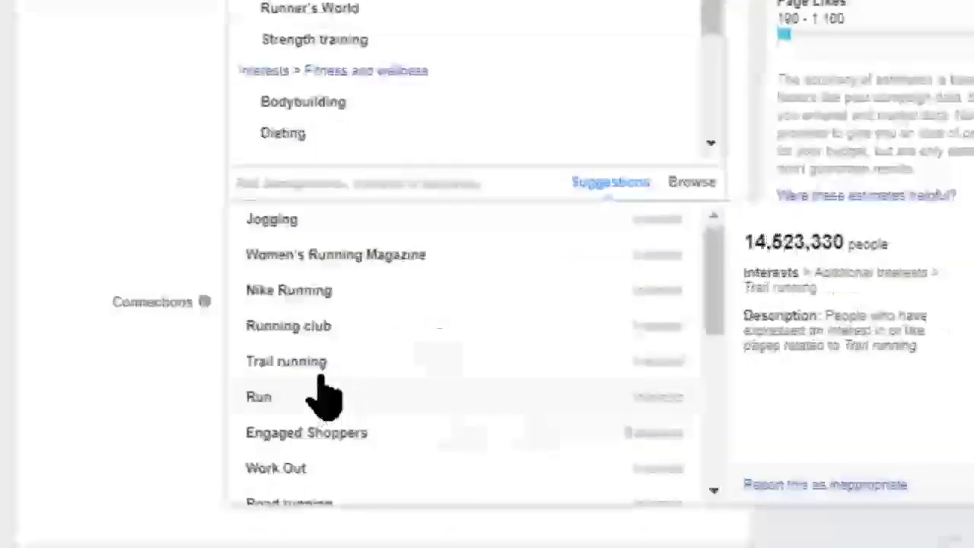
click(314, 362)
click(313, 303)
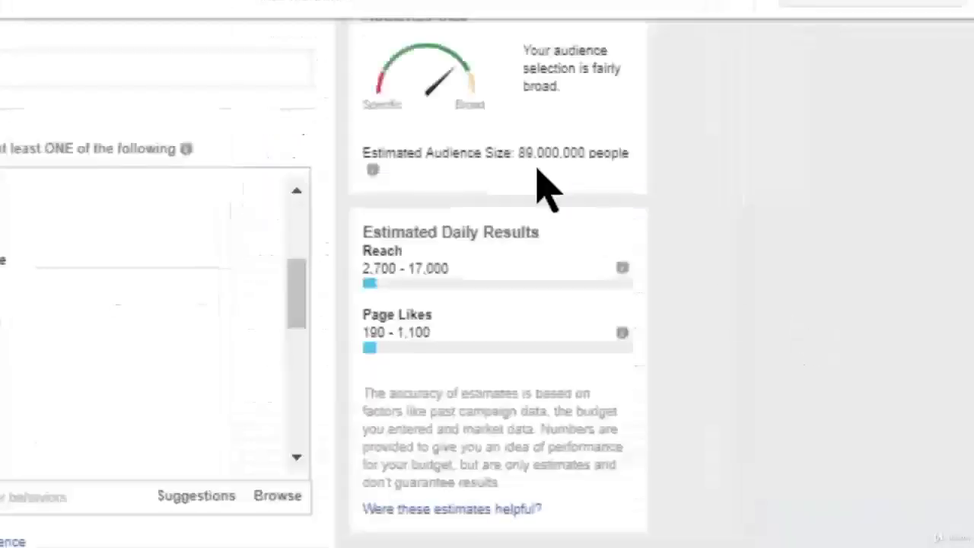
drag(521, 153, 630, 154)
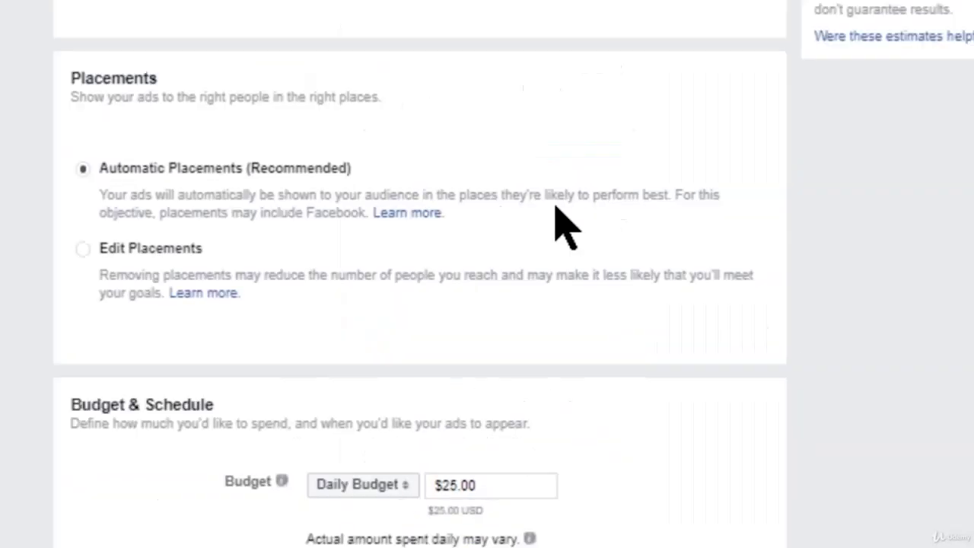
- Switch to manual placements with Device Types set to Mobile Only
click(119, 257)
scroll(914, 358, down, 5)
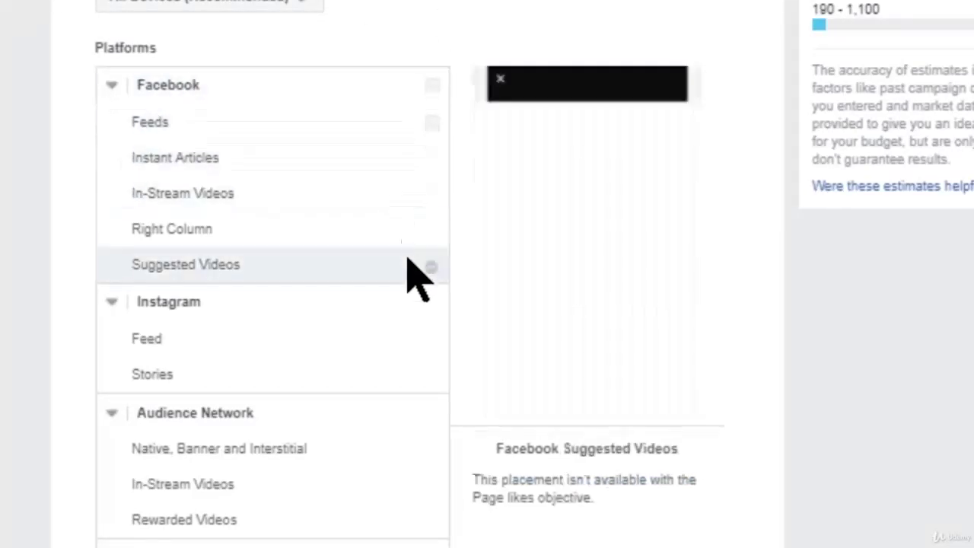
scroll(769, 316, down, 8)
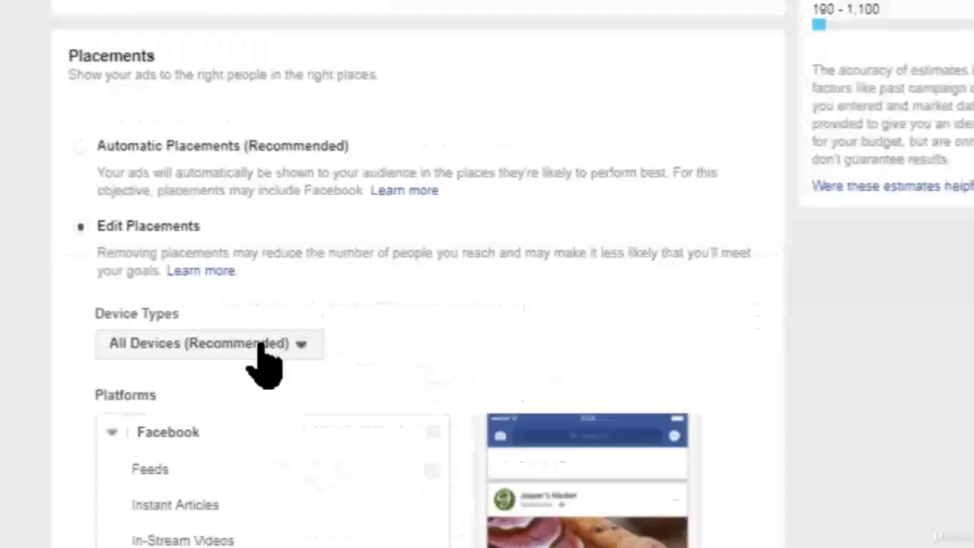
click(255, 344)
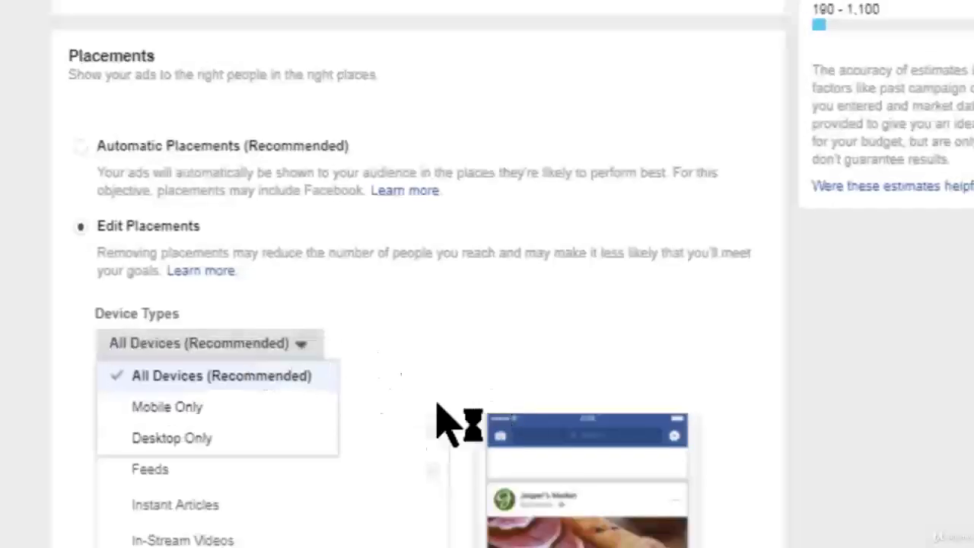
click(228, 409)
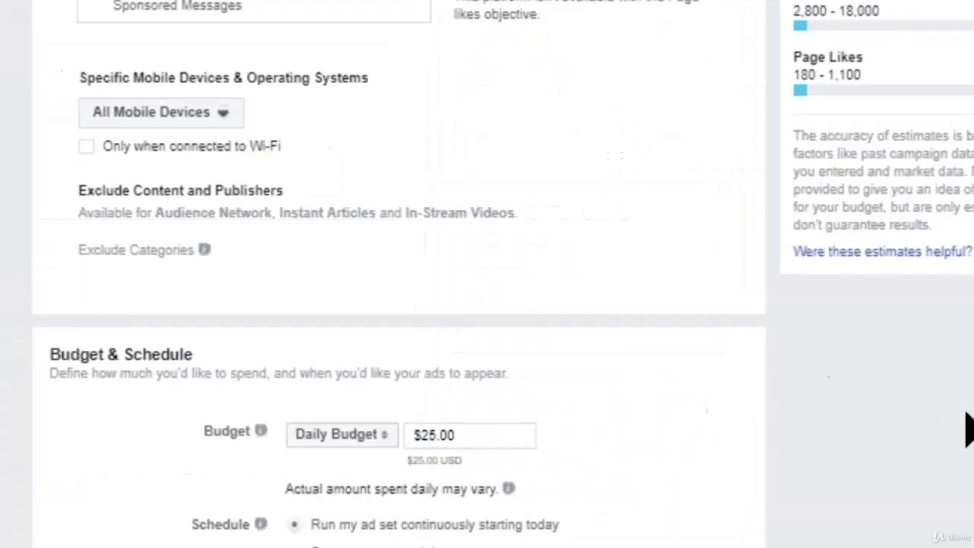
scroll(963, 442, down, 3)
- Change the daily budget from 25.00 to 10.00
click(474, 175)
double_click(474, 177)
text(10)
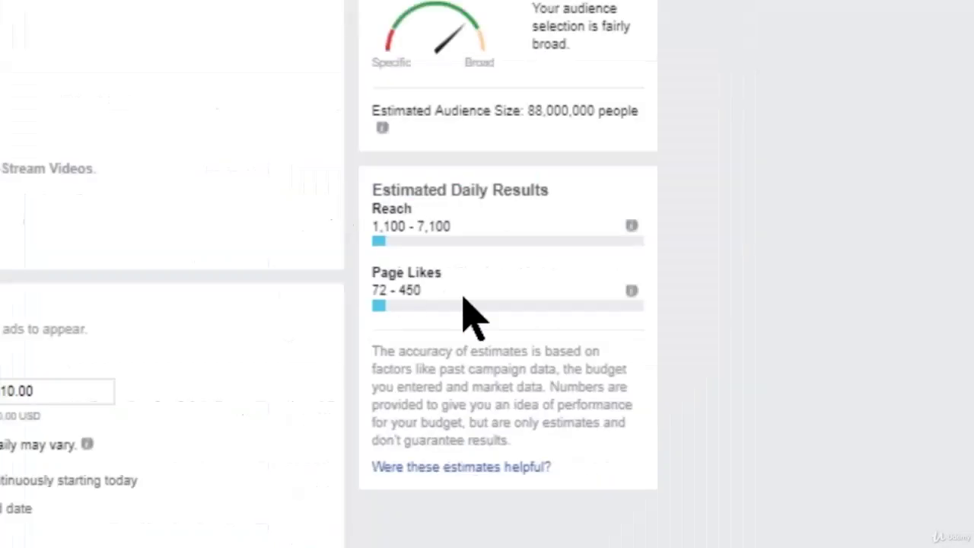
drag(423, 290, 383, 289)
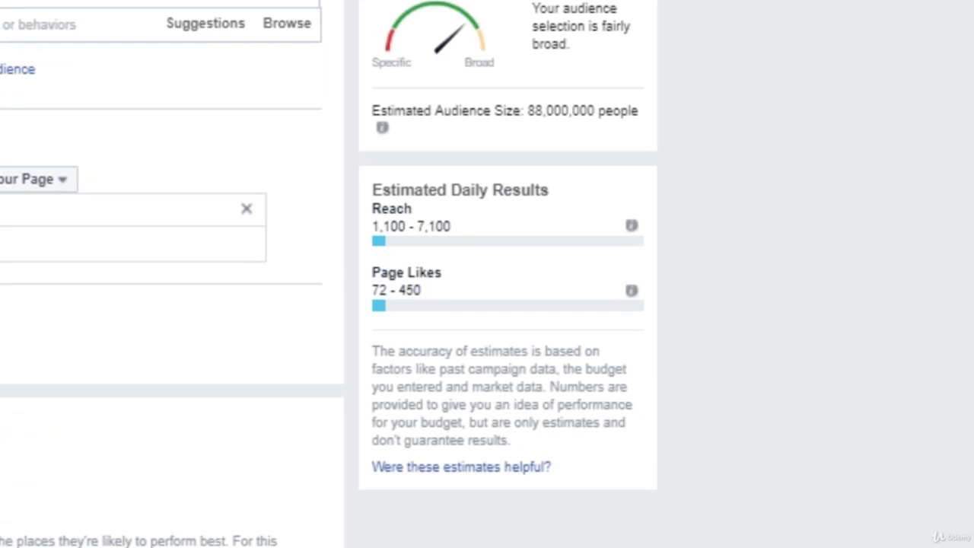
scroll(172, 304, down, 5)
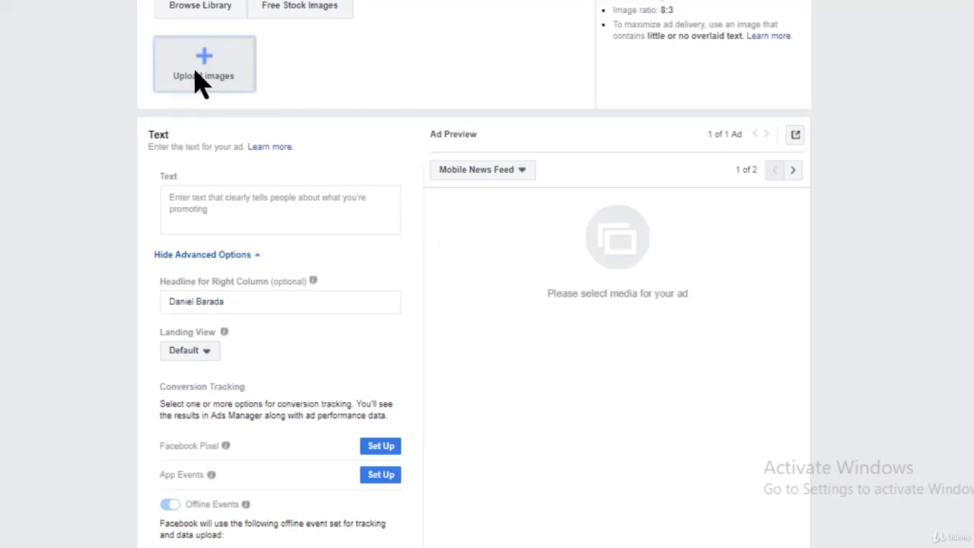
- Pick a 'fitness' stock image and set the ad text to 'Like To Share The Love For Fitness!'
click(203, 9)
text(fitness)
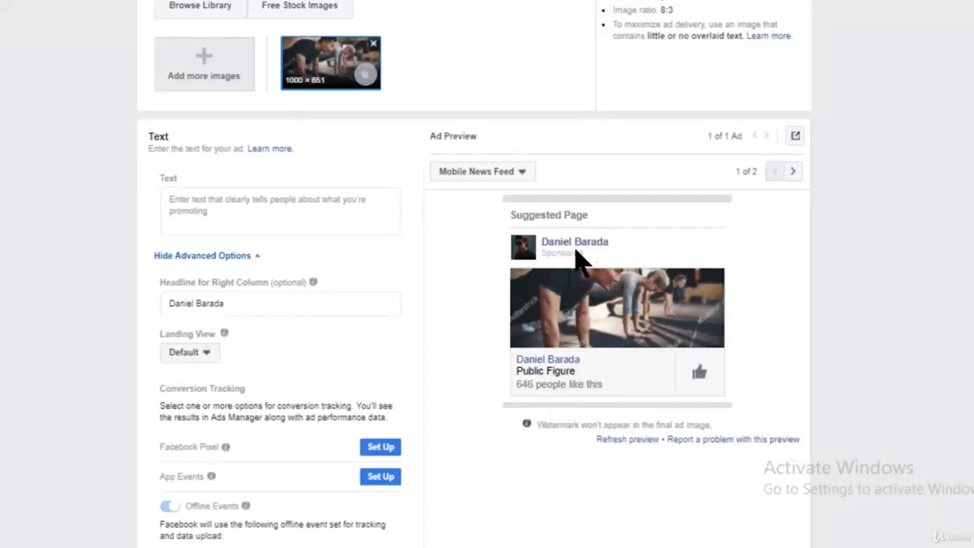
click(257, 217)
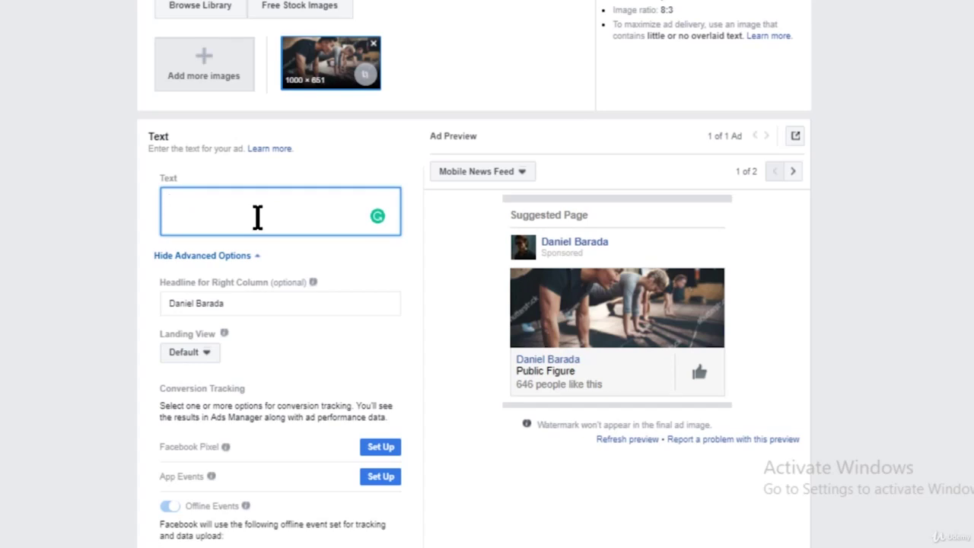
text(Like To)
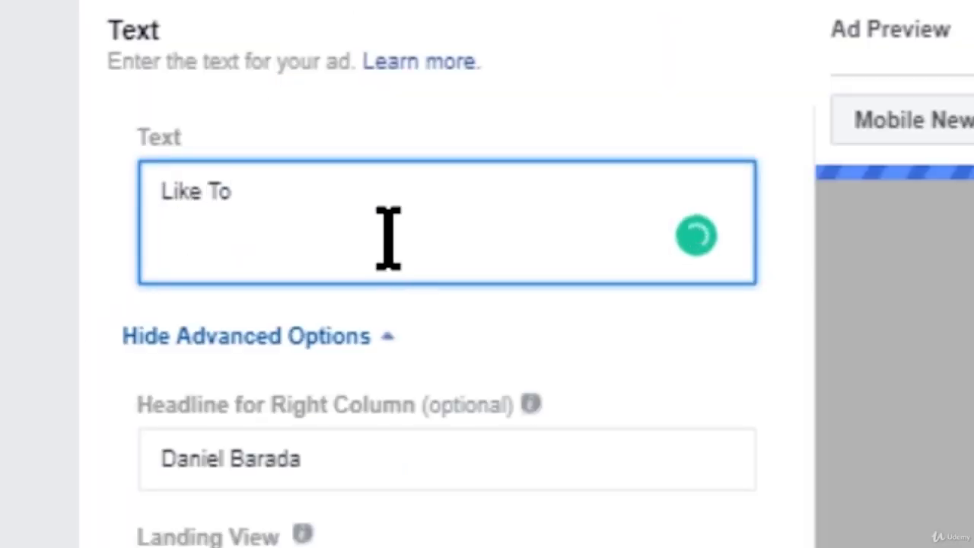
text( Share The Love For )
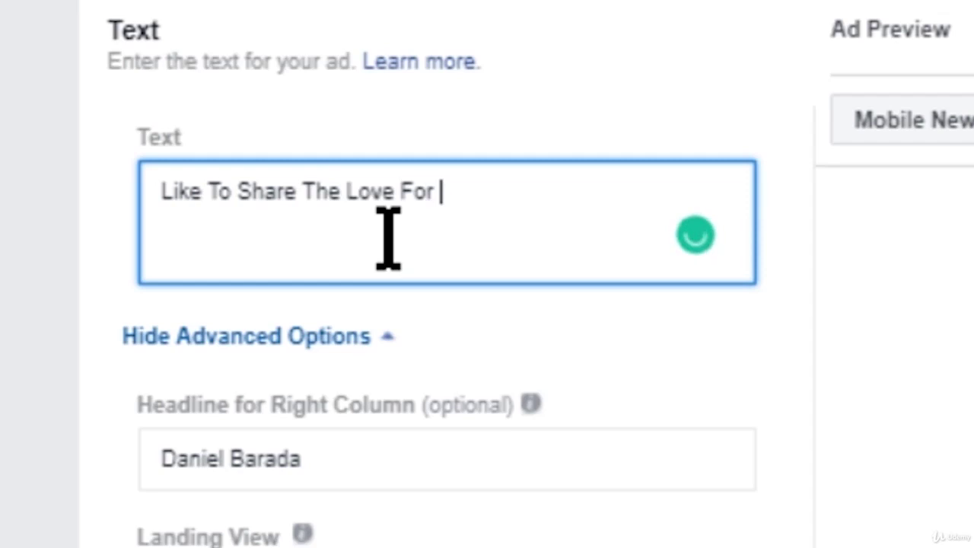
text(Fitness!)
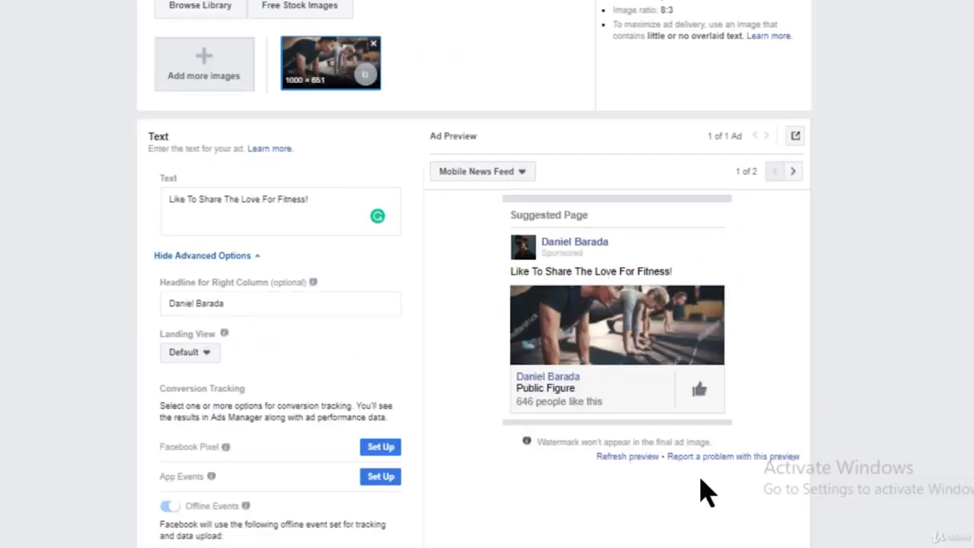
scroll(724, 418, down, 3)
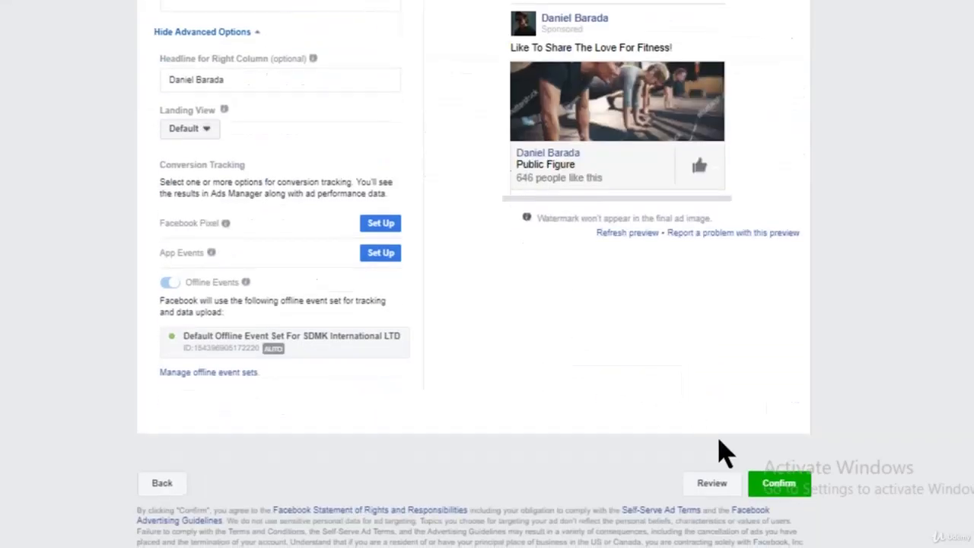